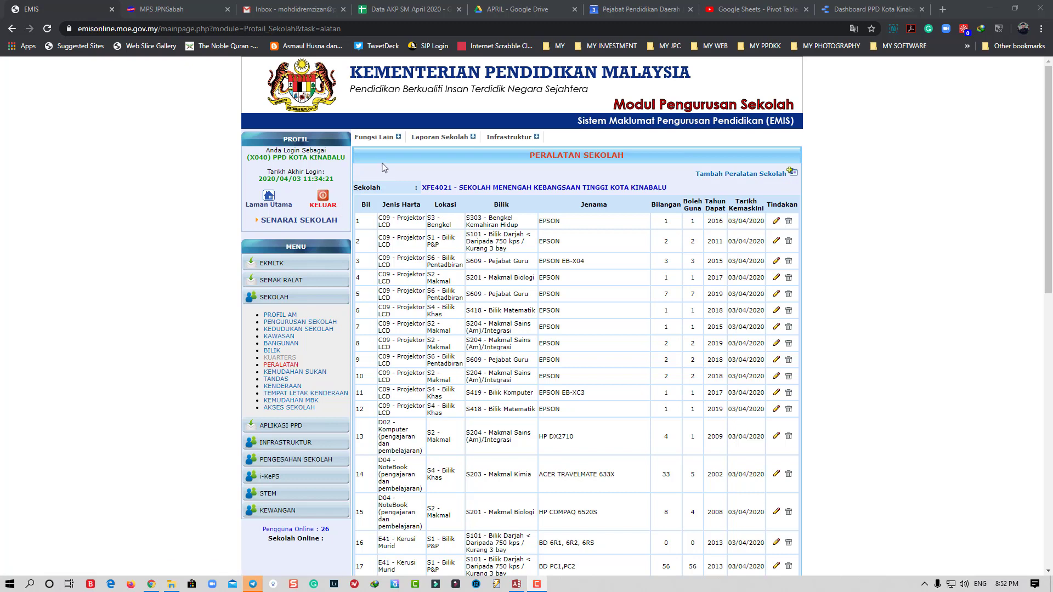
Show the Fungsi Lain options and locate Muat Turun Data Sekolah for downloading the school data
mouse_move(378, 140)
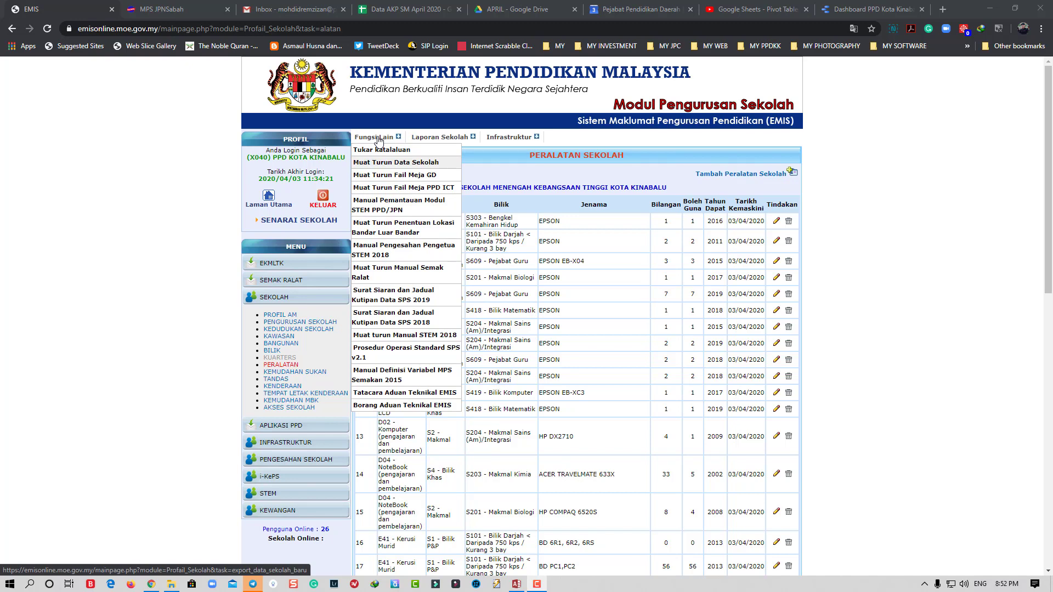
left_click(414, 165)
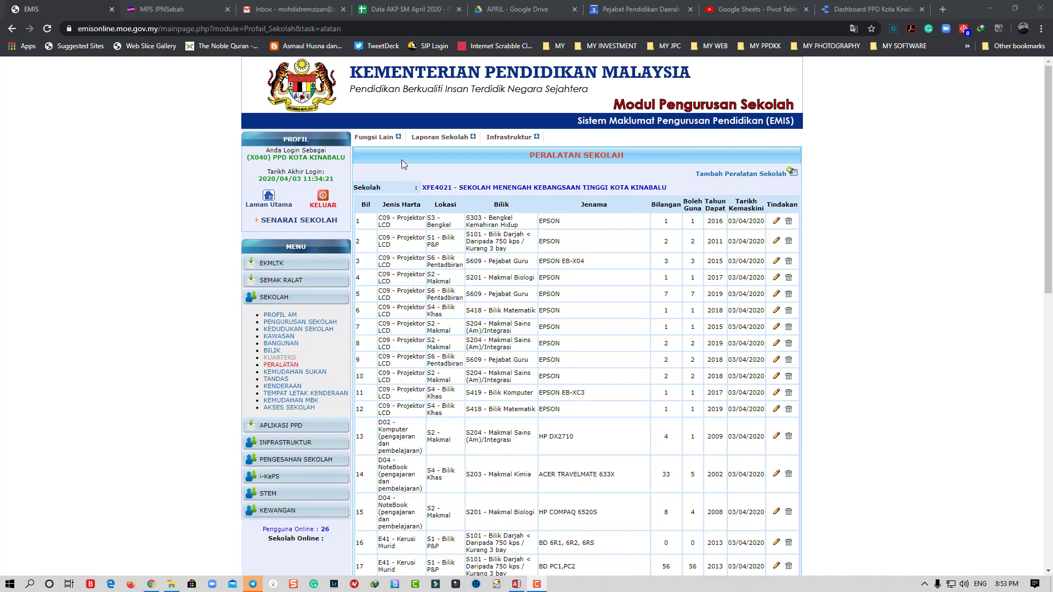
Switch to the MPS JPNSabah site and highlight the Website UPM address bit.do/SPMICT-mps
left_click(165, 12)
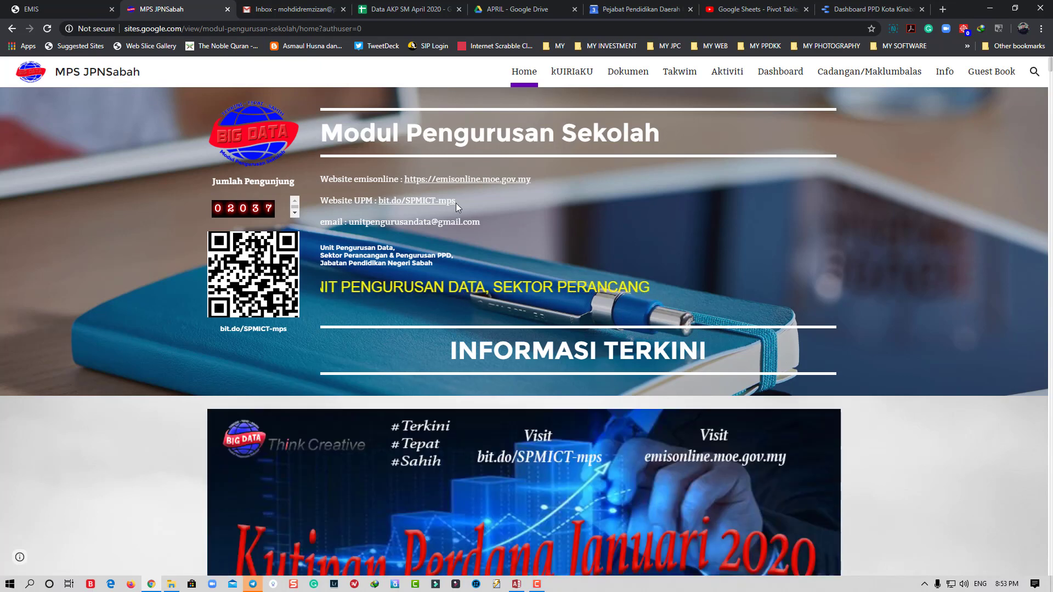
left_click_drag(456, 203, 384, 208)
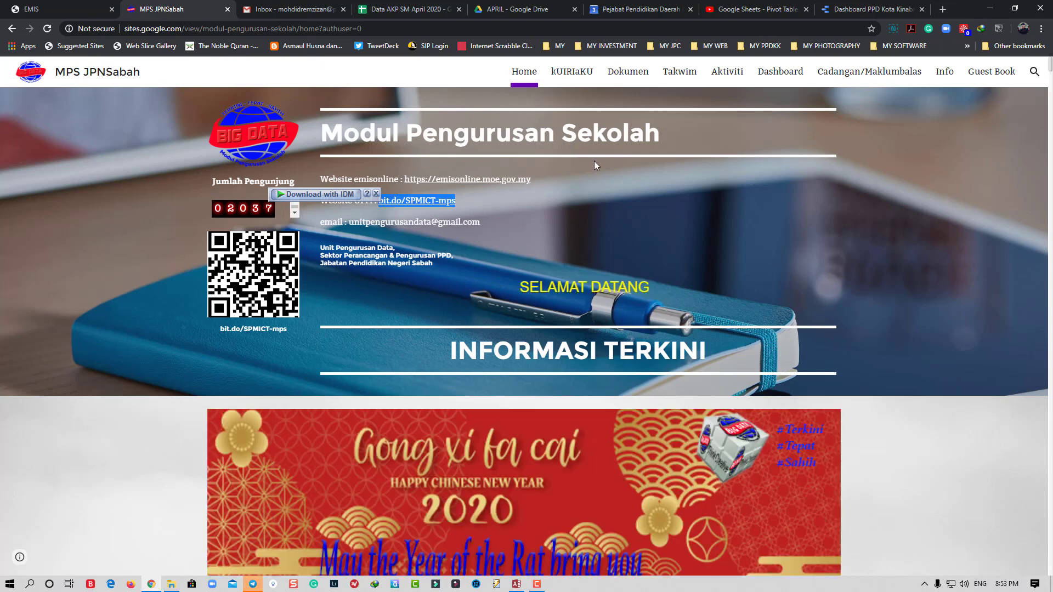
left_click_drag(461, 203, 379, 203)
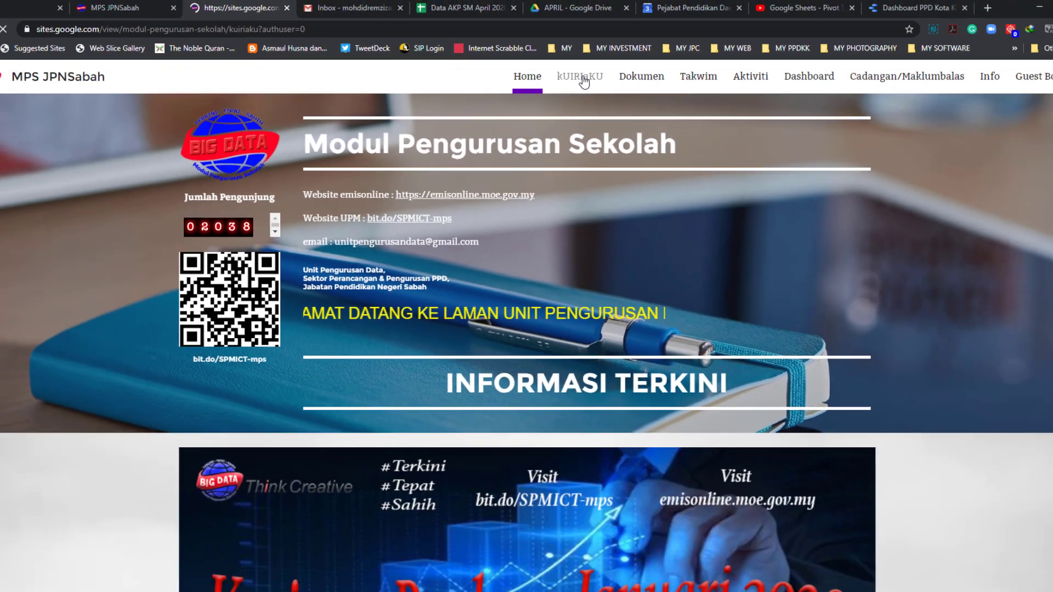
View the site's kUIRIaKU page and highlight its Utiliti Semak Ralat heading
left_click(725, 160)
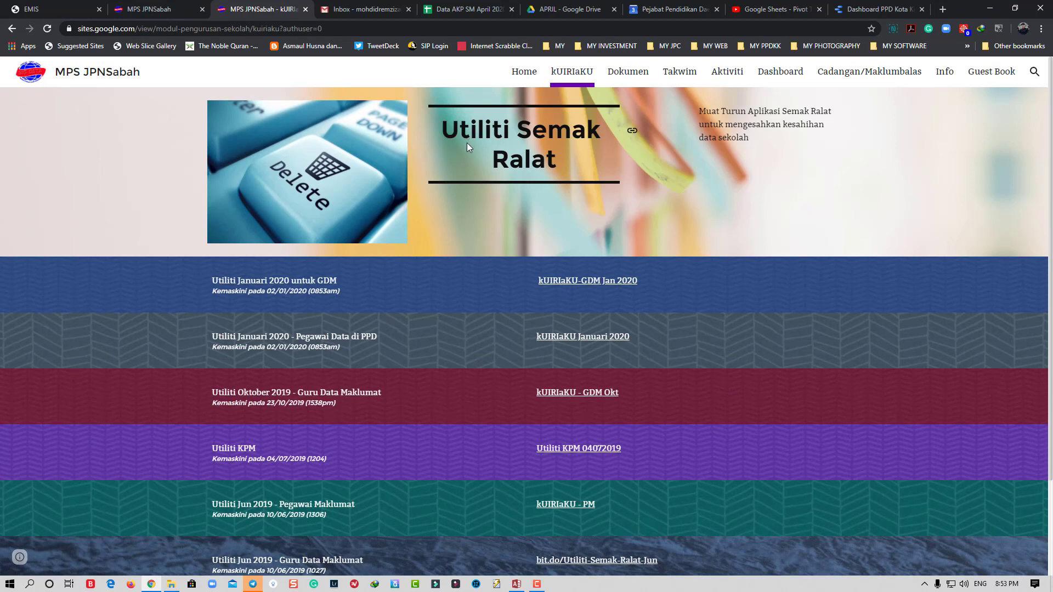
left_click_drag(443, 127, 601, 161)
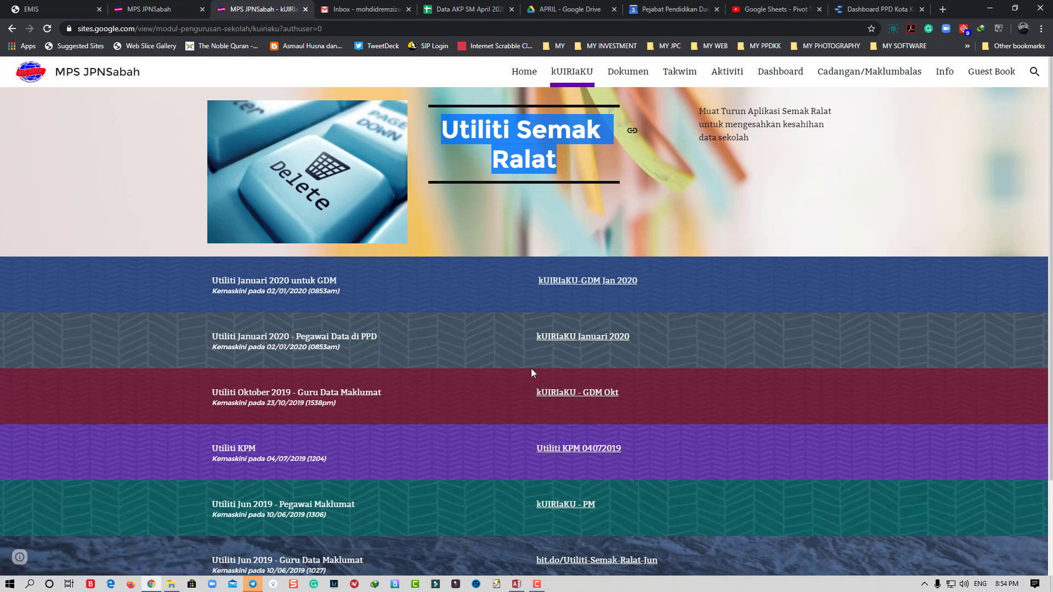
Switch to File Explorer and open Local Disk (C:)
left_click(173, 586)
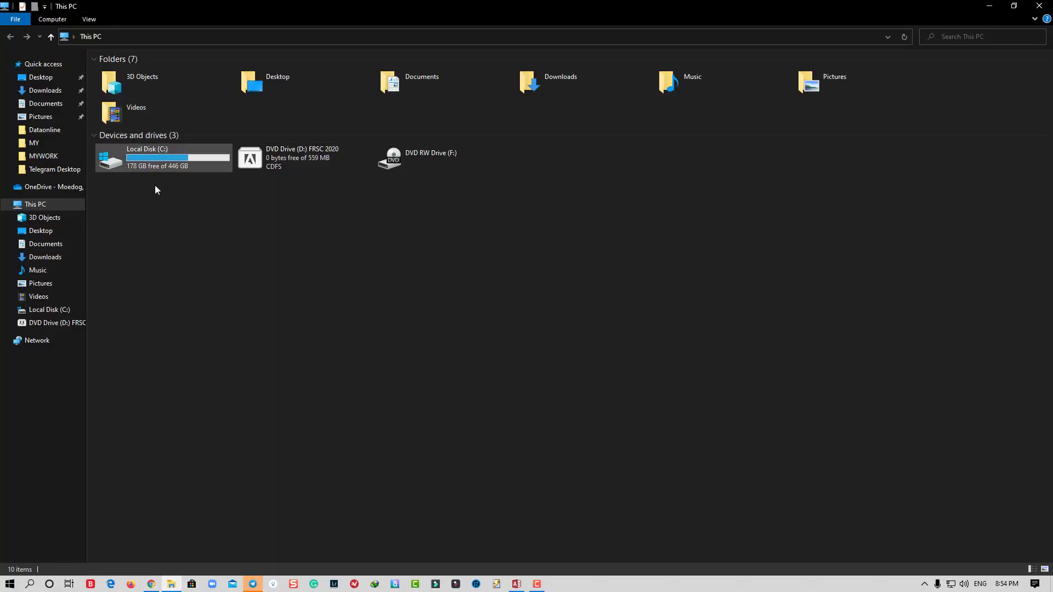
double_click(154, 155)
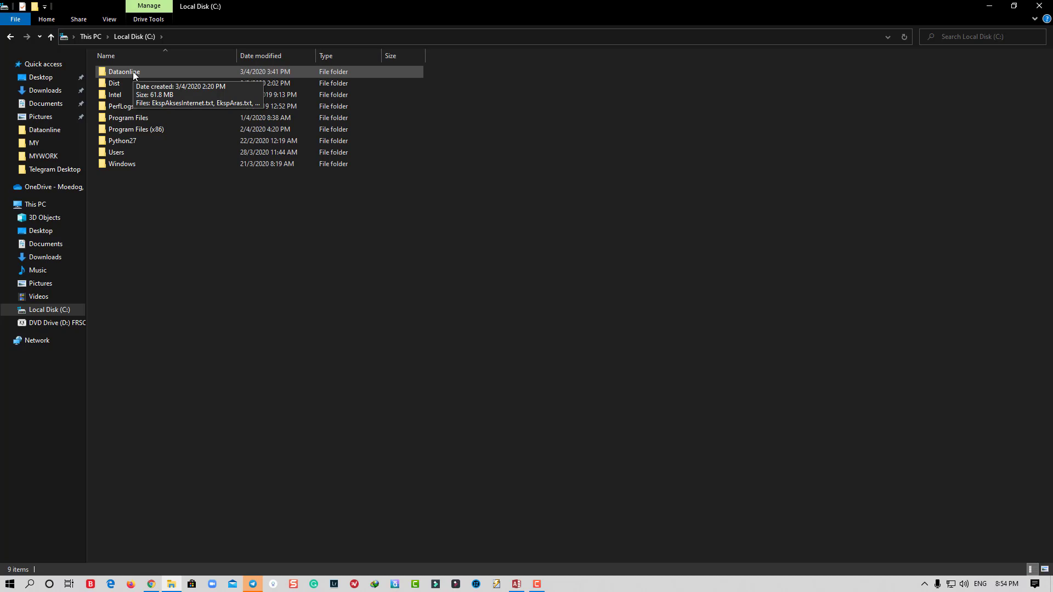
Create a new folder with the default name in the root of drive C: and delete it
right_click(180, 183)
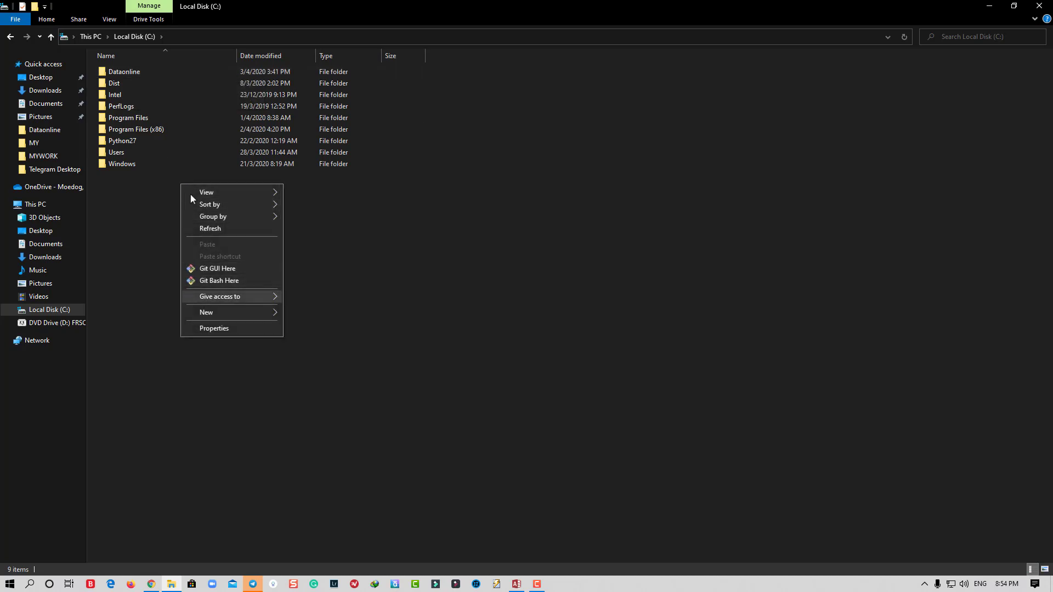
mouse_move(263, 313)
left_click(301, 312)
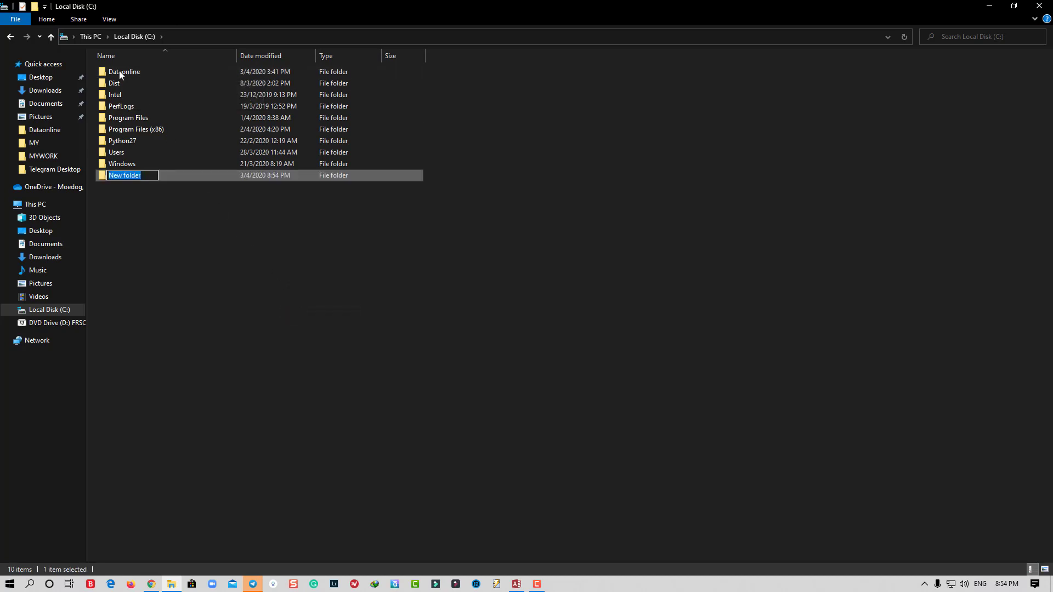
left_click(143, 211)
left_click(118, 175)
right_click(117, 174)
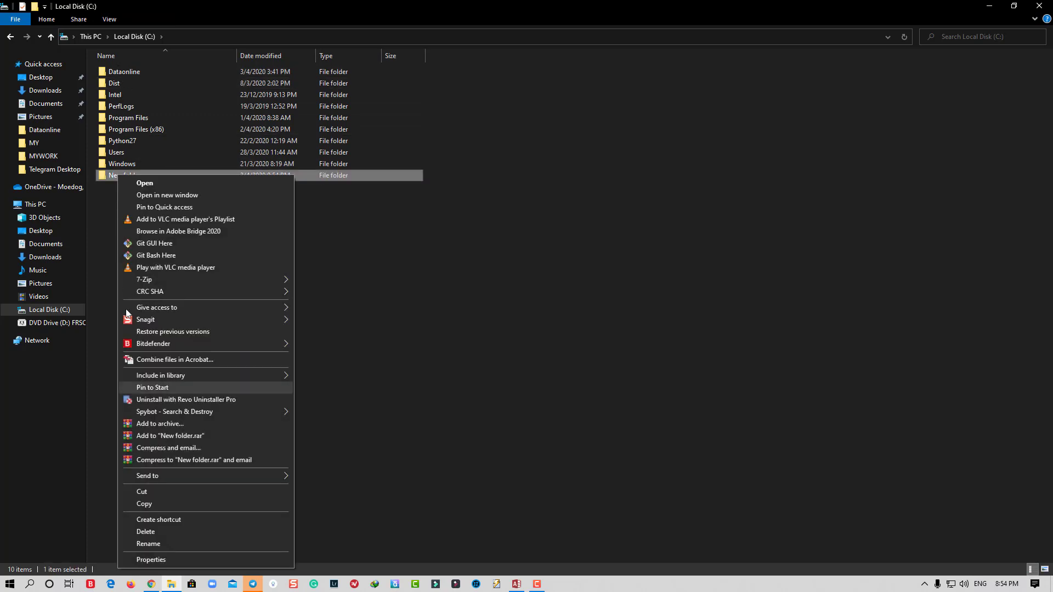
left_click(159, 532)
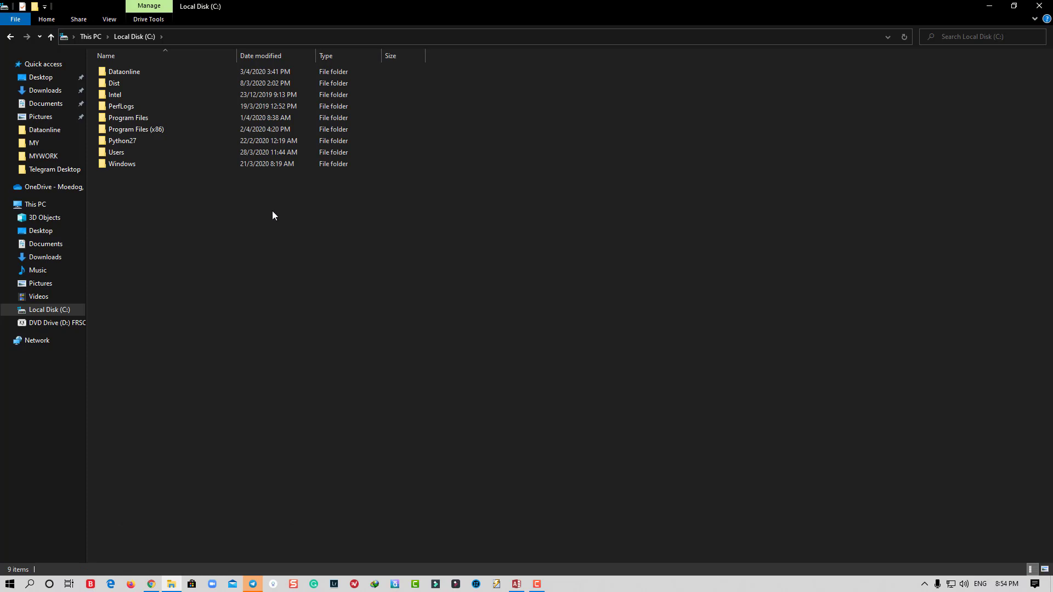
Open the Dataonline folder on drive C:
key("Home")
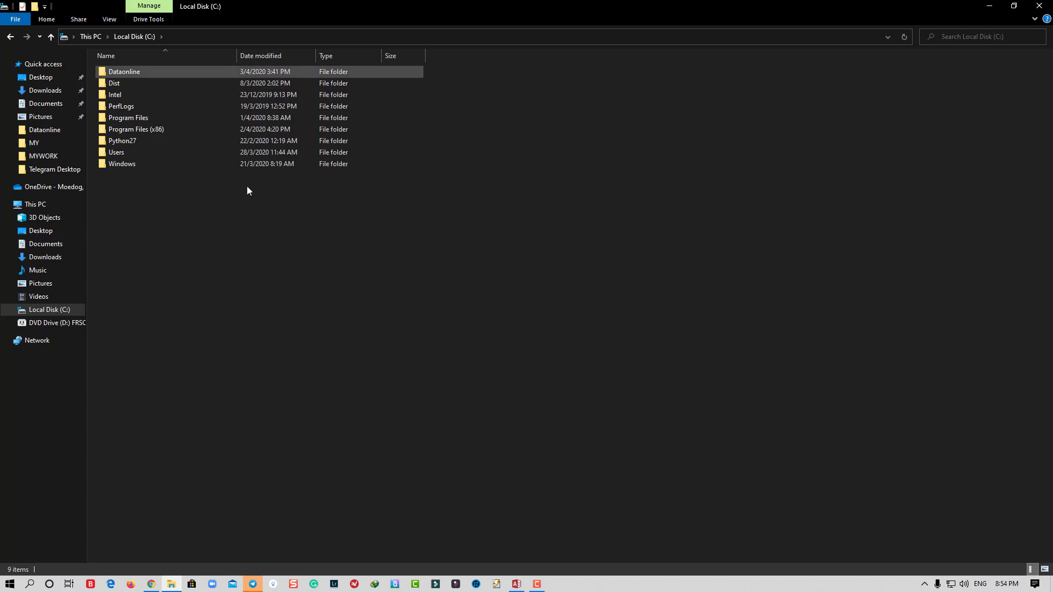
double_click(131, 73)
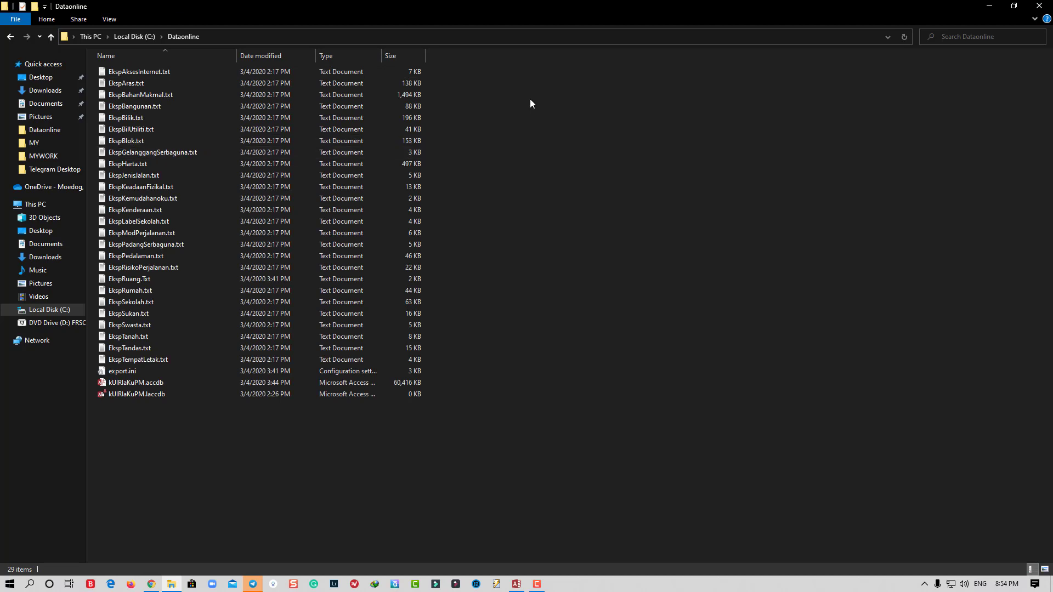
Look through the exported text files and the export.ini file in the Dataonline folder
key("Down")
key("Down")
key("Down")
key("Down")
key("Down")
key("Down")
key("Down")
key("Down")
key("Down")
key("Down")
key("Down")
key("Down")
key("Down")
key("Down")
key("Down")
key("Down")
key("Down")
key("Down")
key("Down")
key("Down")
key("Down")
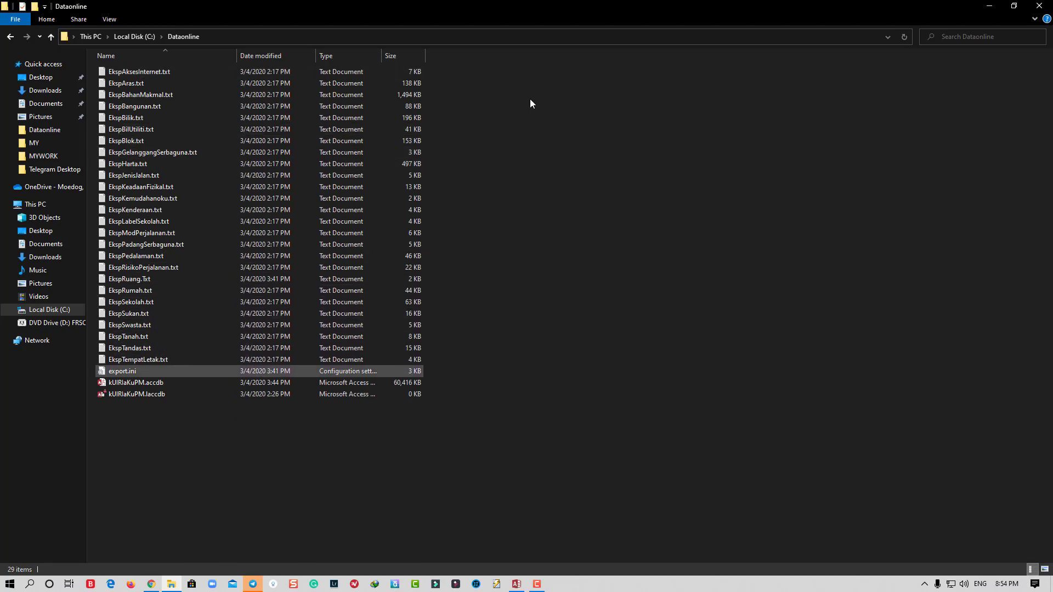
key("Up")
key("Up")
key("Up")
key("Up")
key("Up")
key("Up")
key("Up")
key("Up")
key("Up")
key("Up")
key("Up")
key("Up")
key("Up")
key("Up")
key("Up")
key("Up")
key("Up")
key("Up")
key("Up")
key("Up")
key("Down")
key("Down")
key("Down")
key("Down")
key("Down")
key("Down")
key("Down")
key("Down")
key("Down")
key("Down")
key("Down")
key("Down")
key("Down")
key("Down")
key("Down")
key("Down")
key("Down")
key("Down")
key("Down")
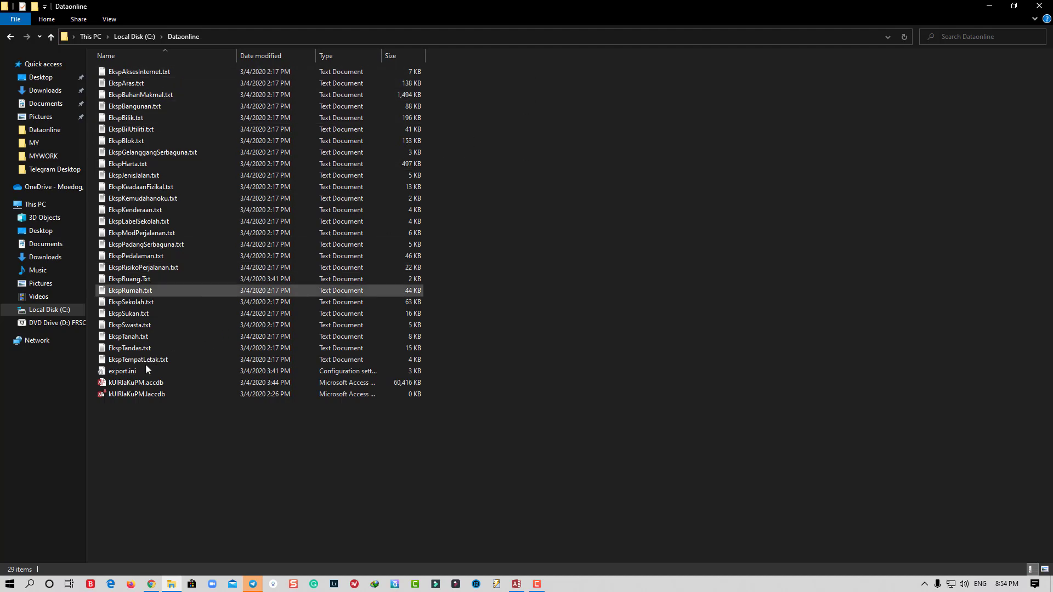
key("Down")
key("Down")
key("Down")
key("Down")
key("Down")
key("Down")
key("Down")
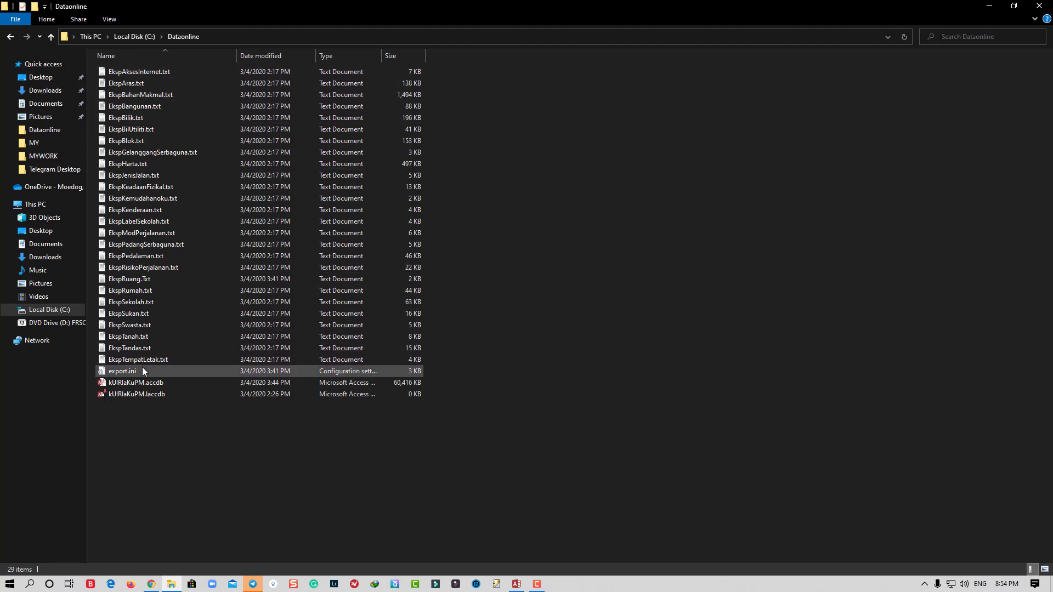
left_click(147, 83)
key("Down")
key("Down")
key("Down")
key("Down")
key("Down")
key("Down")
key("Down")
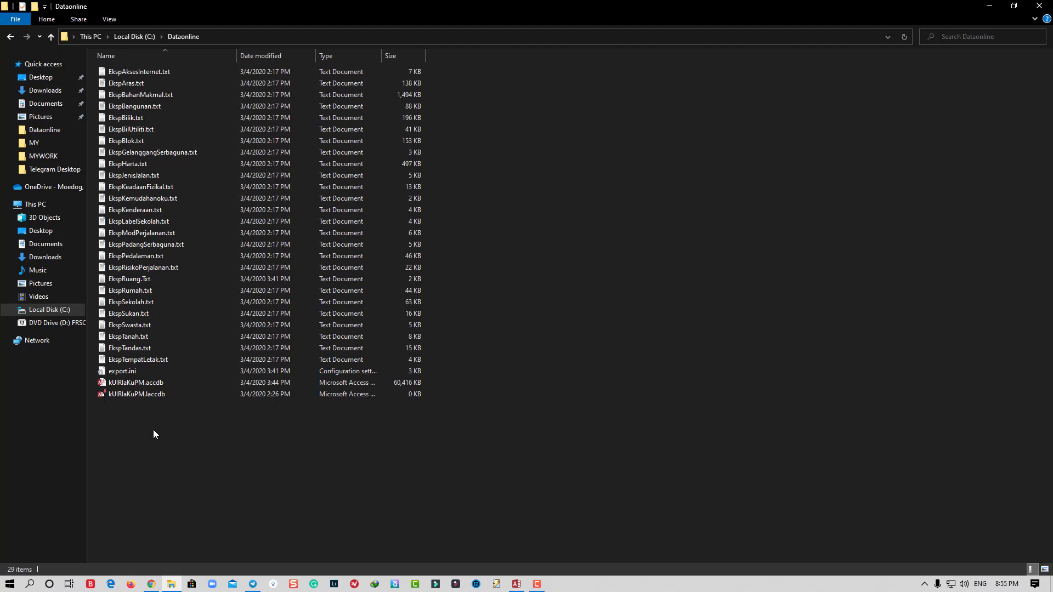
Open the kUIRIaKuPM.accdb database from the Dataonline folder in Access and bring up its FMukaUtama form
double_click(129, 385)
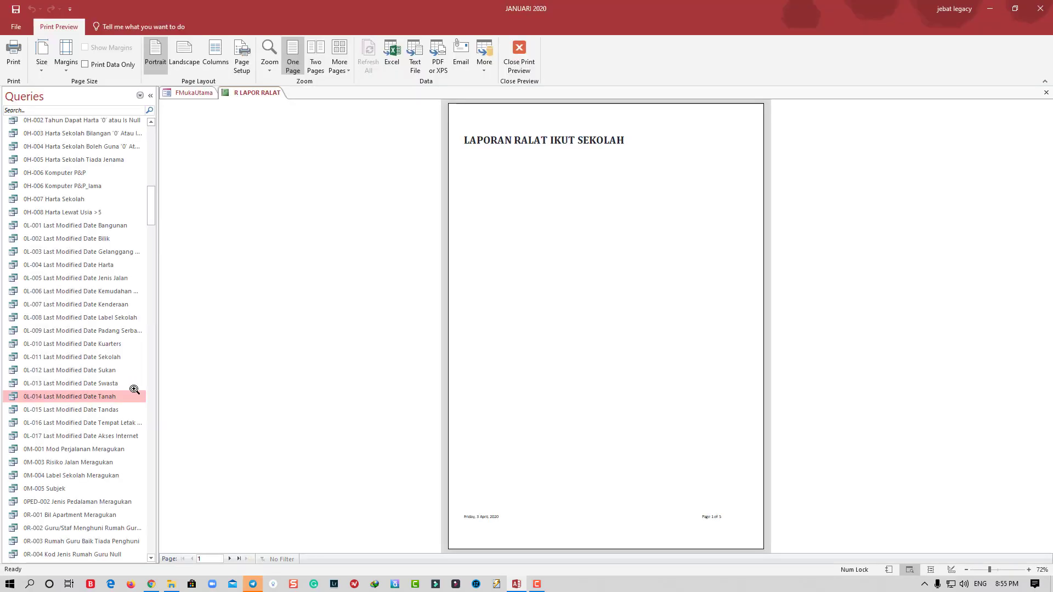
left_click(185, 94)
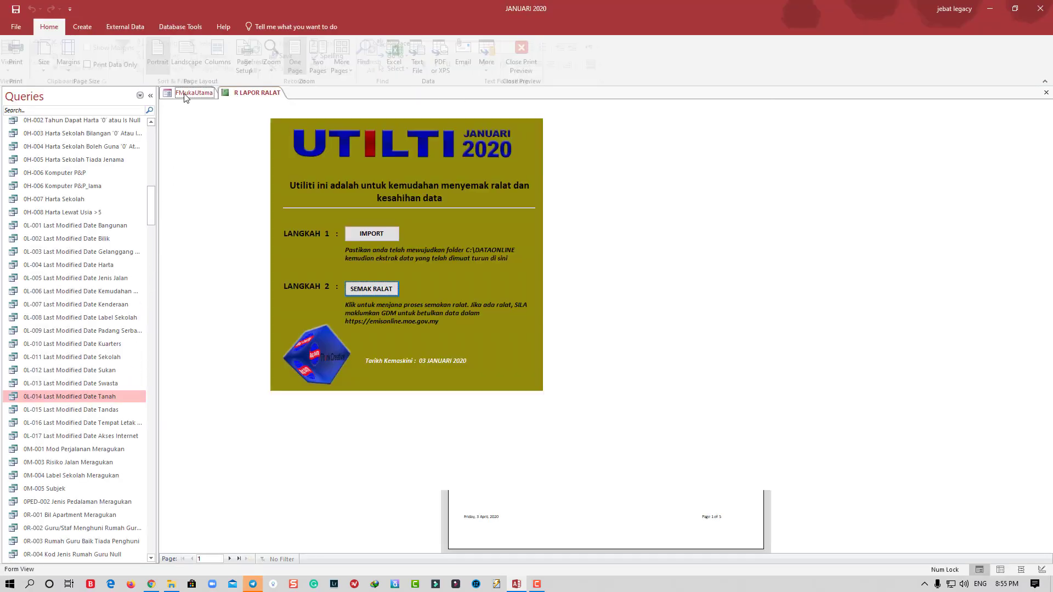